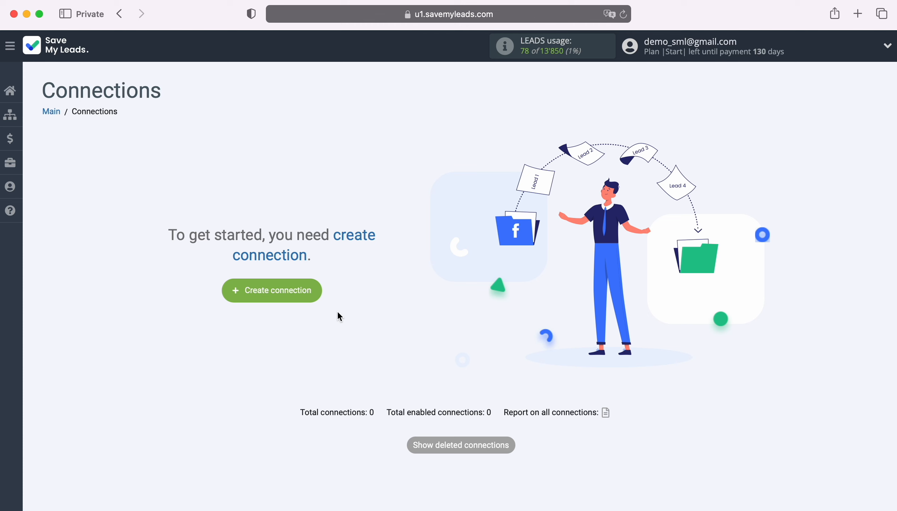
Create a new connection with TikTok as the source and Copper 'Create Lead' as the destination
{"action": "left_click", "coordinate": [317, 292]}
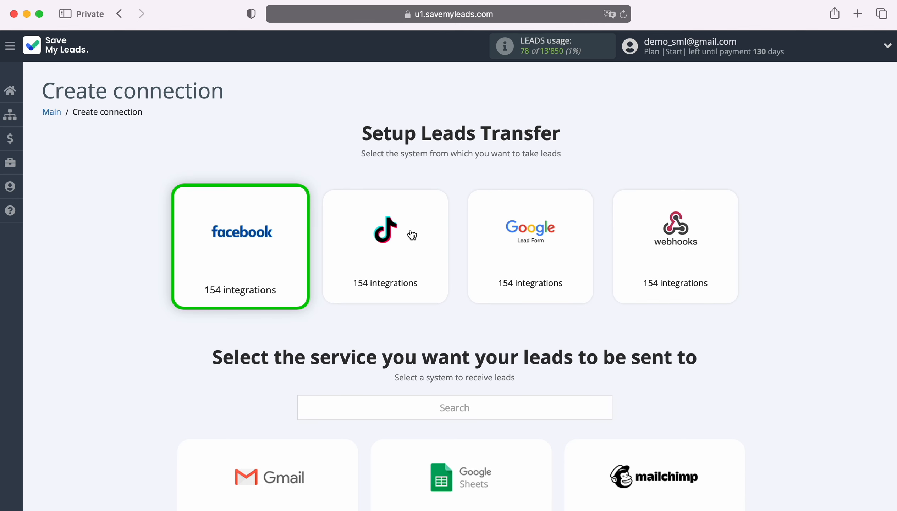
{"action": "left_click", "coordinate": [400, 255]}
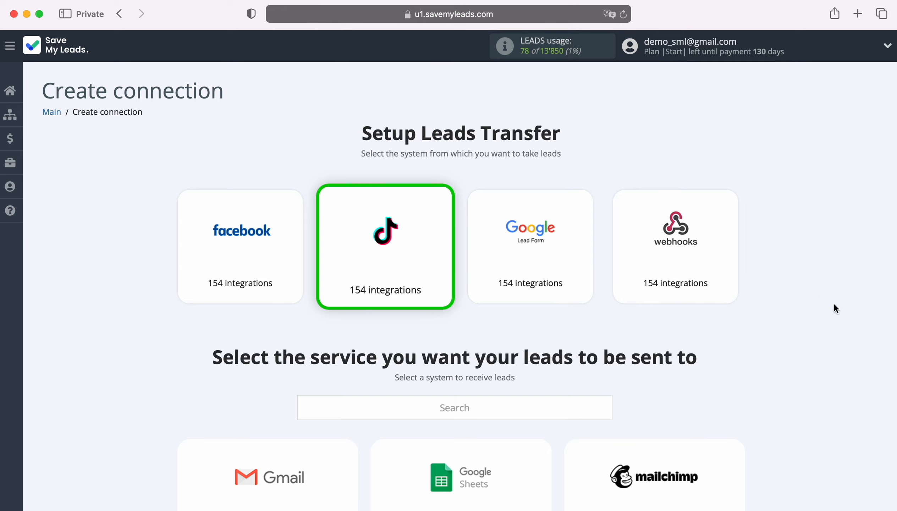
{"action": "scroll", "coordinate": [834, 303], "scroll_direction": "down", "scroll_amount": 10}
{"action": "scroll", "coordinate": [833, 303], "scroll_direction": "down", "scroll_amount": 15}
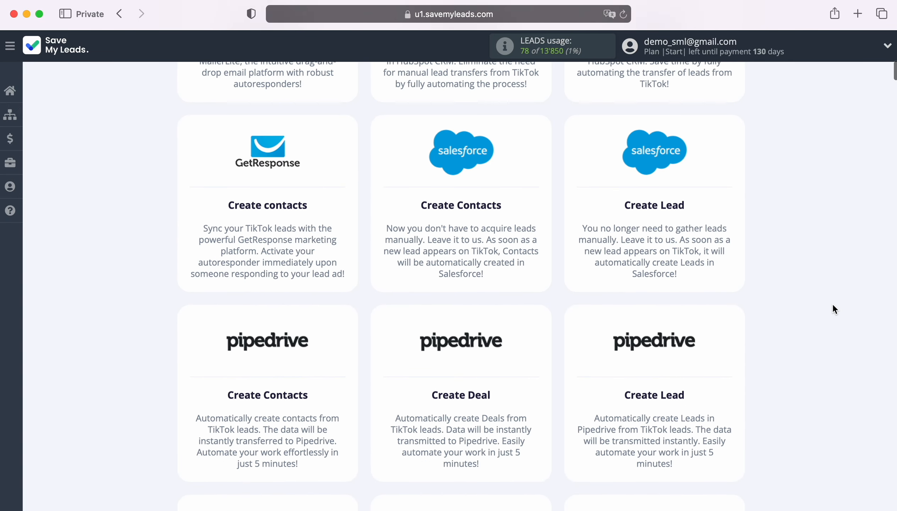
{"action": "scroll", "coordinate": [833, 304], "scroll_direction": "down", "scroll_amount": 20}
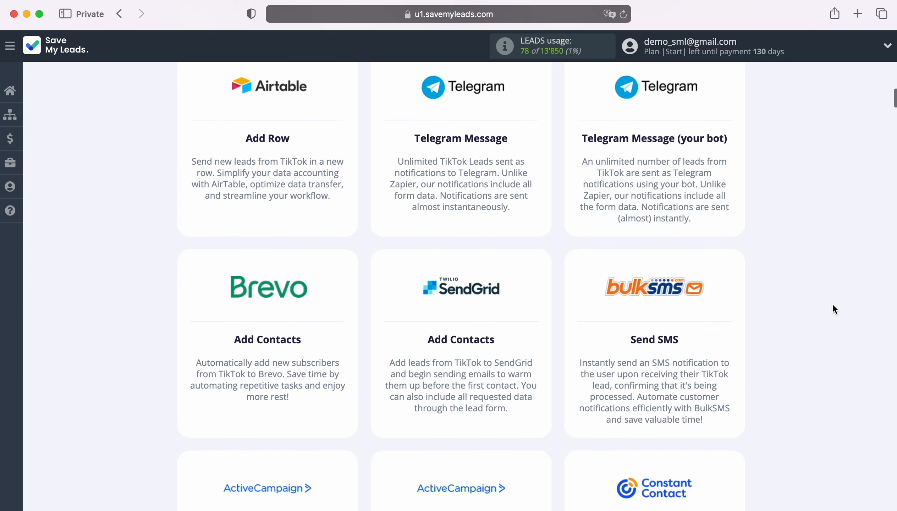
{"action": "scroll", "coordinate": [833, 303], "scroll_direction": "down", "scroll_amount": 20}
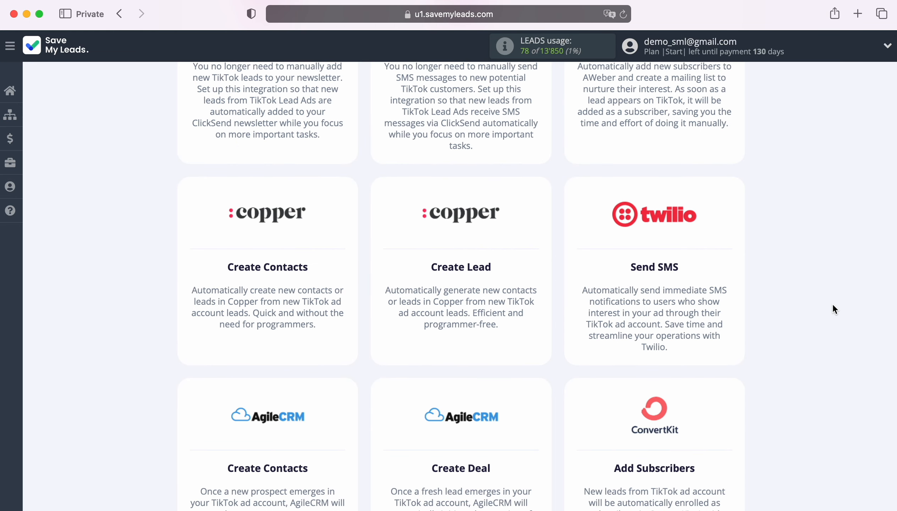
{"action": "left_click", "coordinate": [459, 232]}
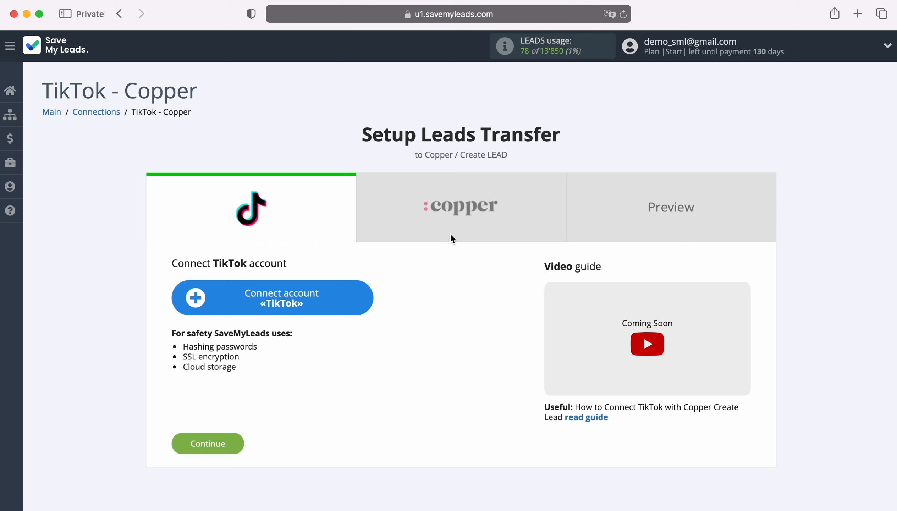
Sign in to TikTok For Business with the account e-mail and password and confirm SaveMyLeads' permissions
{"action": "left_click", "coordinate": [367, 298]}
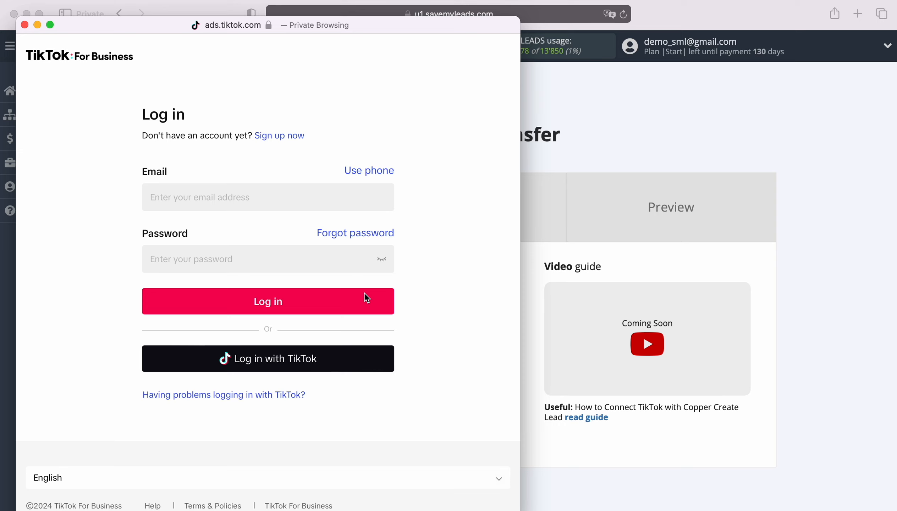
{"action": "left_click", "coordinate": [248, 195]}
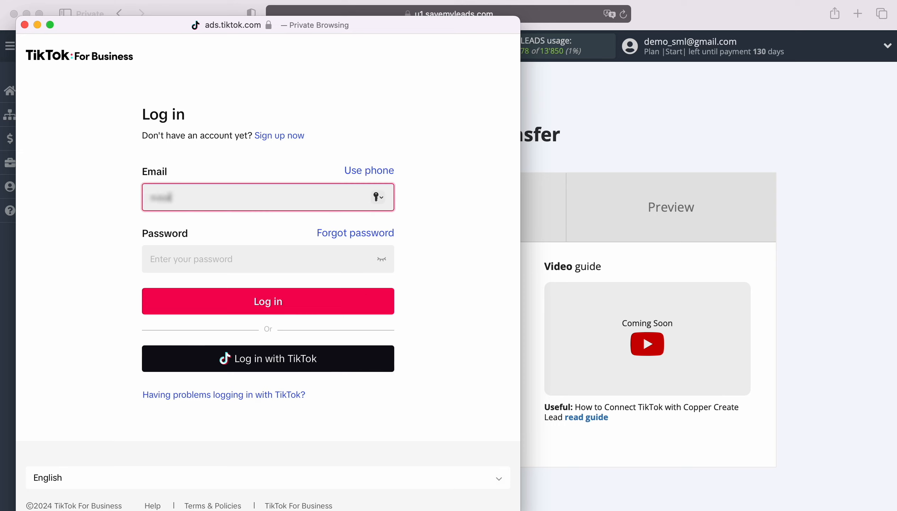
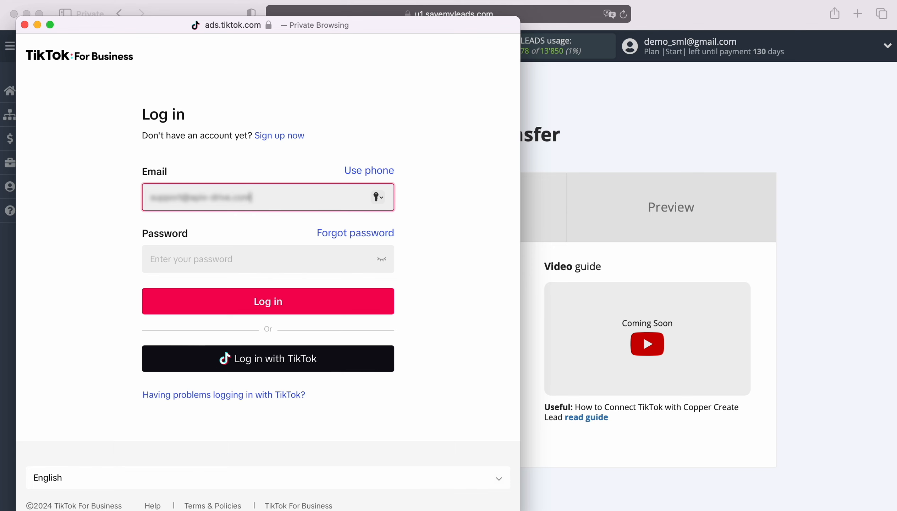
{"action": "key", "text": "Tab"}
{"action": "type", "text": "••••••••••"}
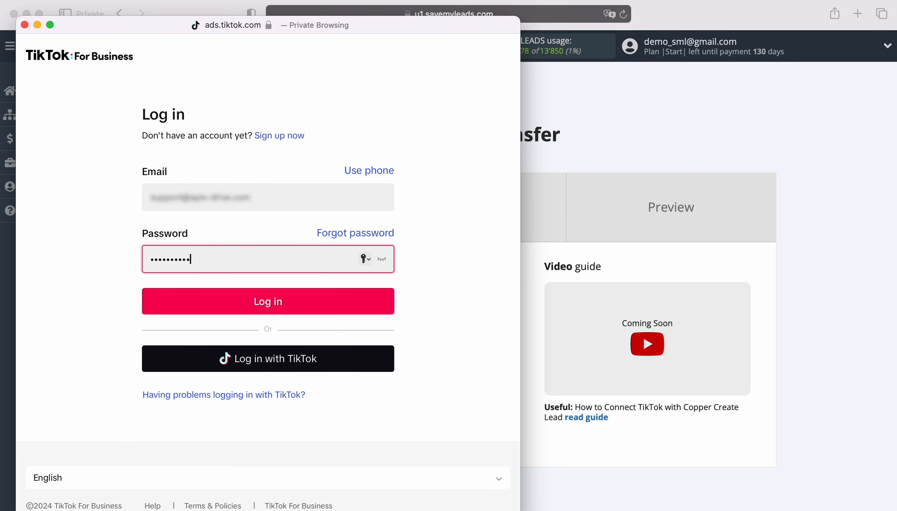
{"action": "type", "text": "•••"}
{"action": "left_click", "coordinate": [310, 301]}
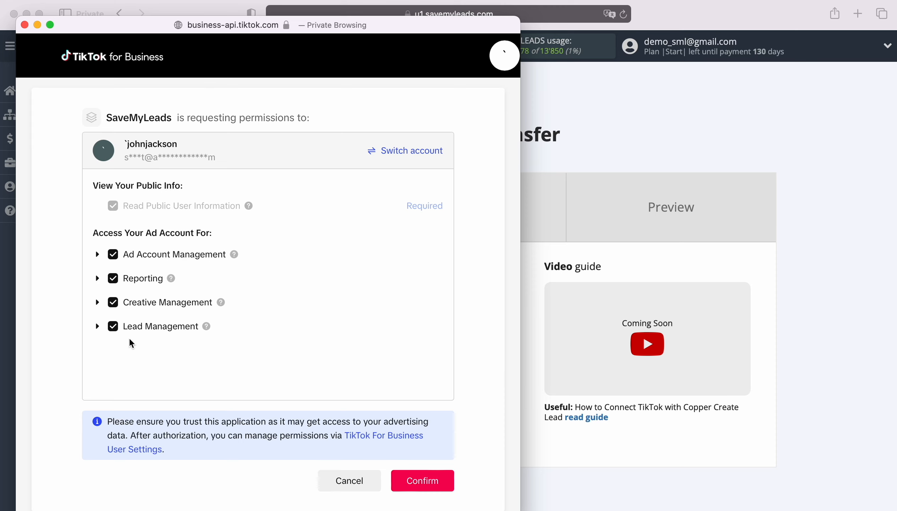
{"action": "left_click", "coordinate": [417, 482]}
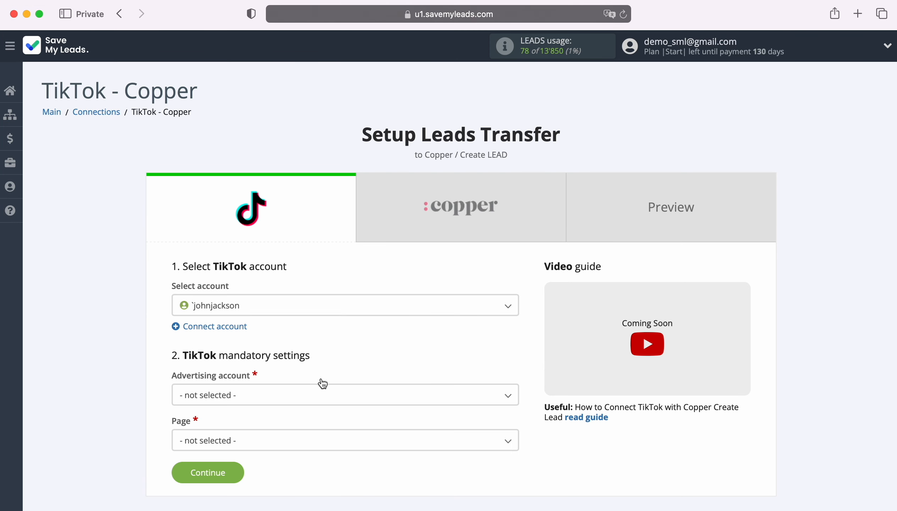
Use the connected TikTok account with advertising account 'Tik-Tok Page' and page 'Form 1'
{"action": "left_click", "coordinate": [315, 307]}
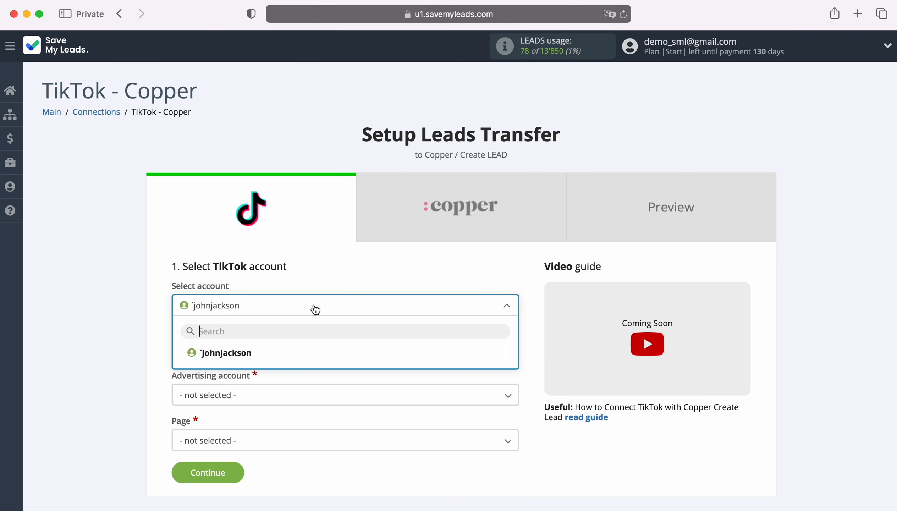
{"action": "left_click", "coordinate": [253, 353]}
{"action": "scroll", "coordinate": [477, 353], "scroll_direction": "down", "scroll_amount": 5}
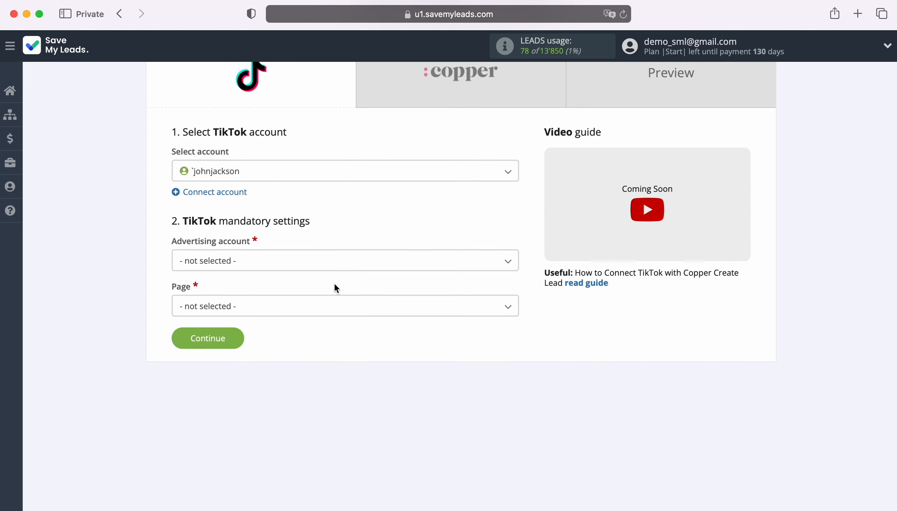
{"action": "left_click", "coordinate": [296, 266]}
{"action": "left_click", "coordinate": [234, 323]}
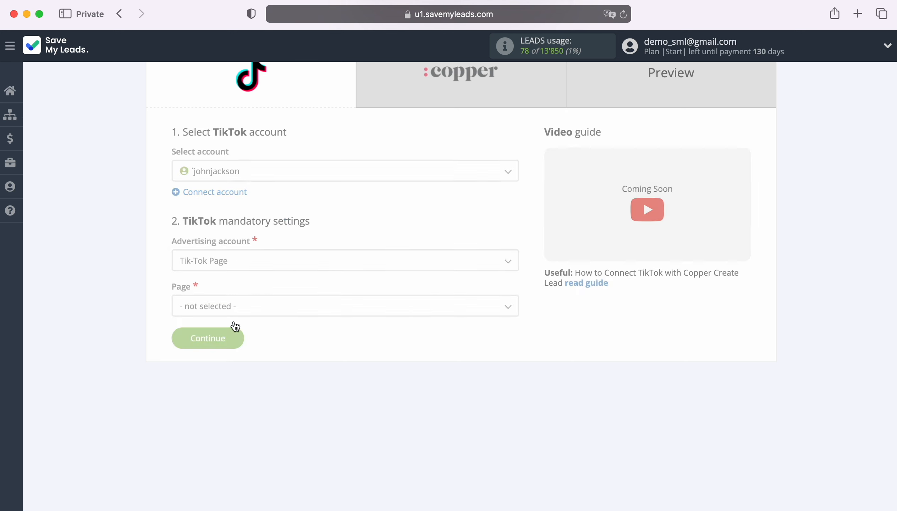
{"action": "left_click", "coordinate": [248, 309]}
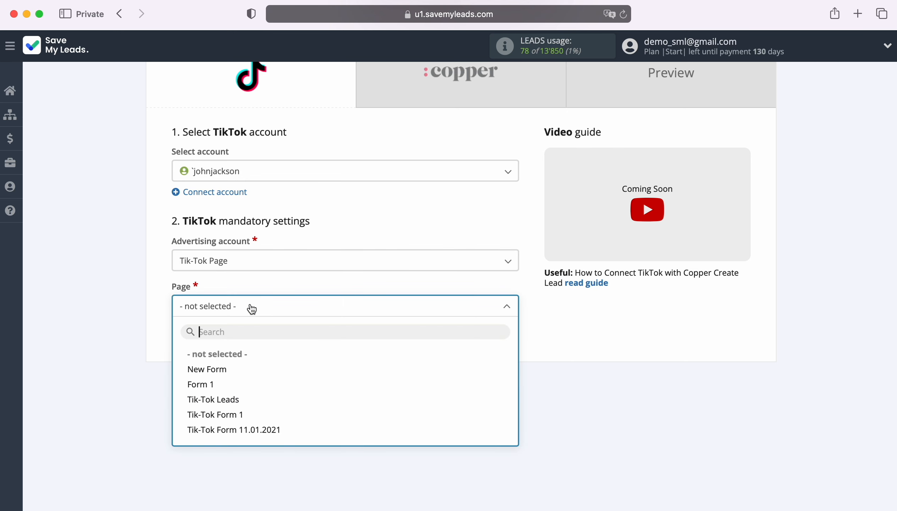
{"action": "left_click", "coordinate": [209, 385]}
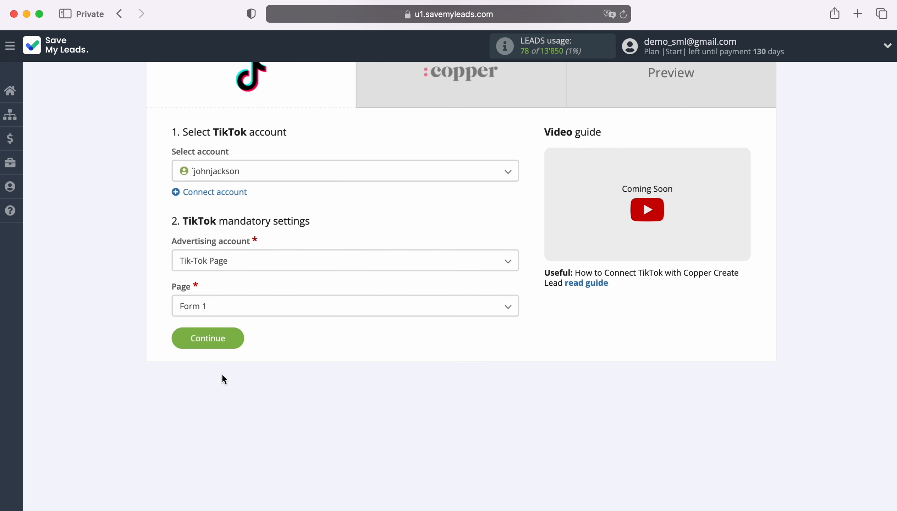
{"action": "left_click", "coordinate": [233, 338]}
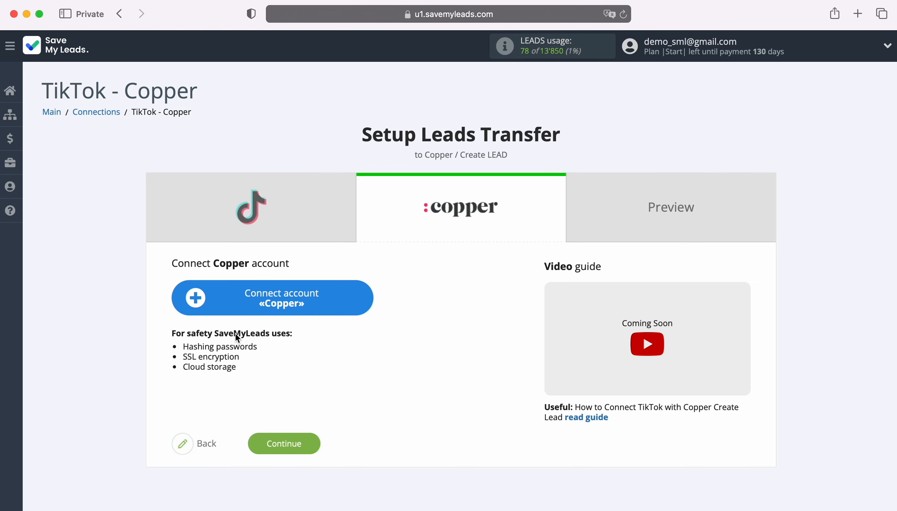
Copy the user's e-mail from the Copper profile into the SaveMyLeads E-mail field
{"action": "left_click", "coordinate": [363, 297]}
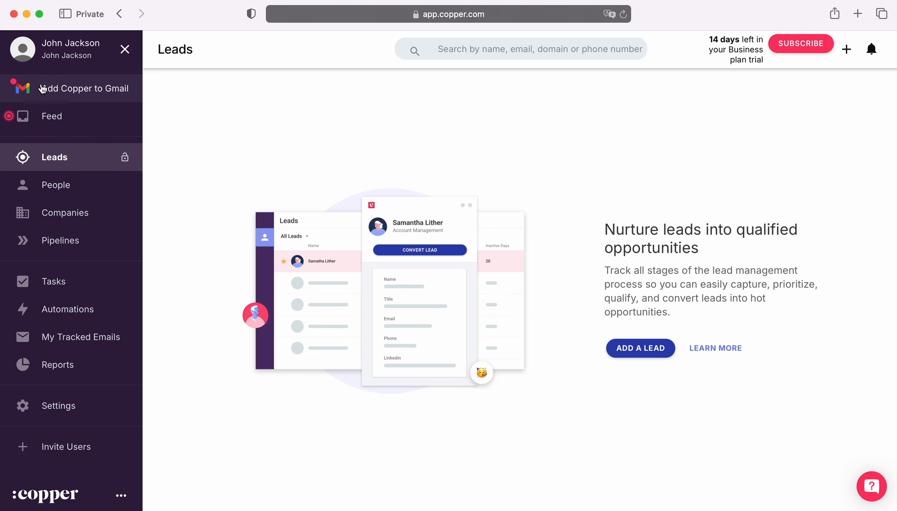
{"action": "left_click", "coordinate": [64, 55]}
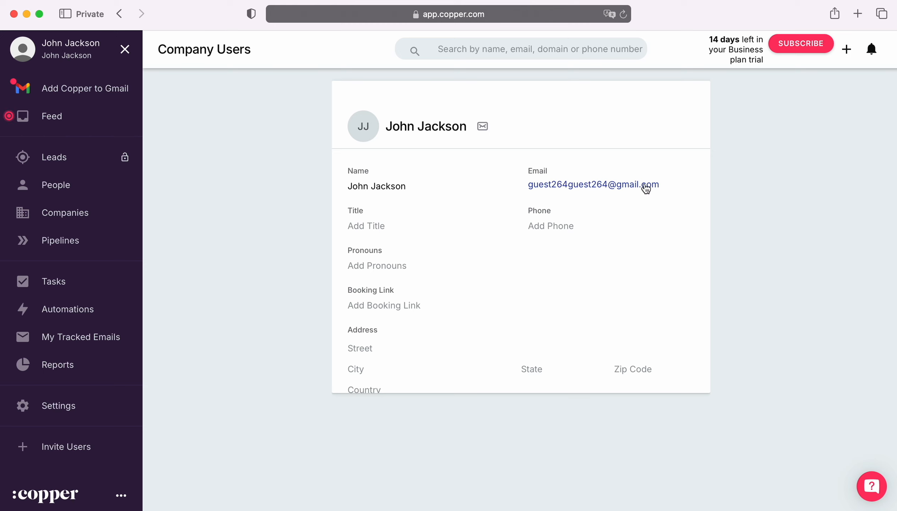
{"action": "left_click", "coordinate": [522, 188]}
{"action": "key", "text": "super+c"}
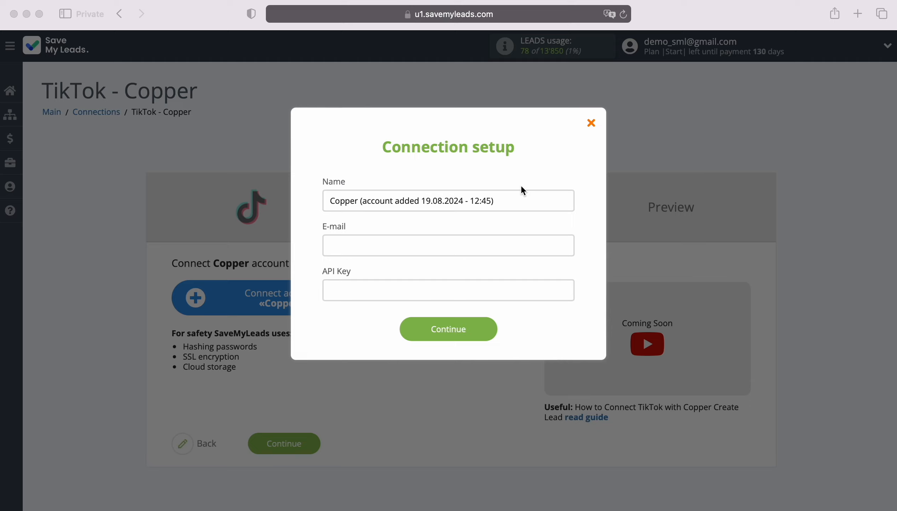
{"action": "right_click", "coordinate": [390, 244]}
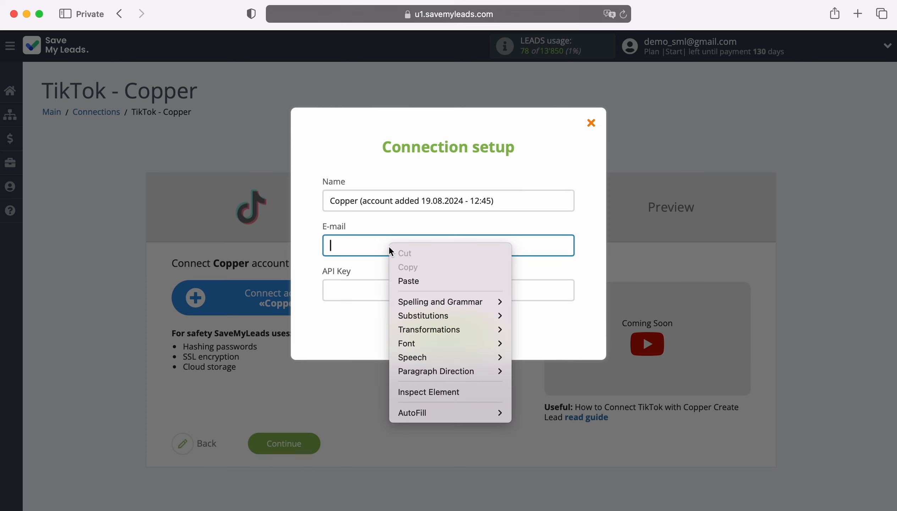
{"action": "left_click", "coordinate": [401, 283]}
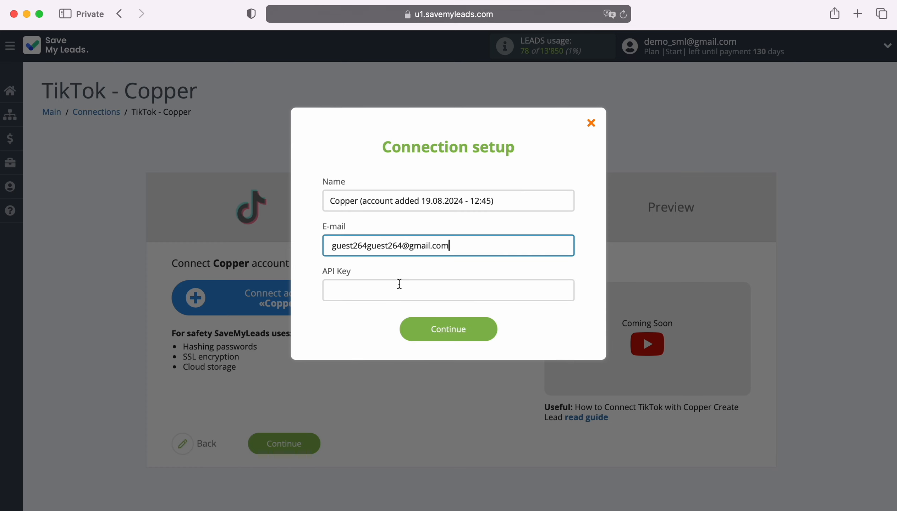
{"action": "key", "text": "super+grave"}
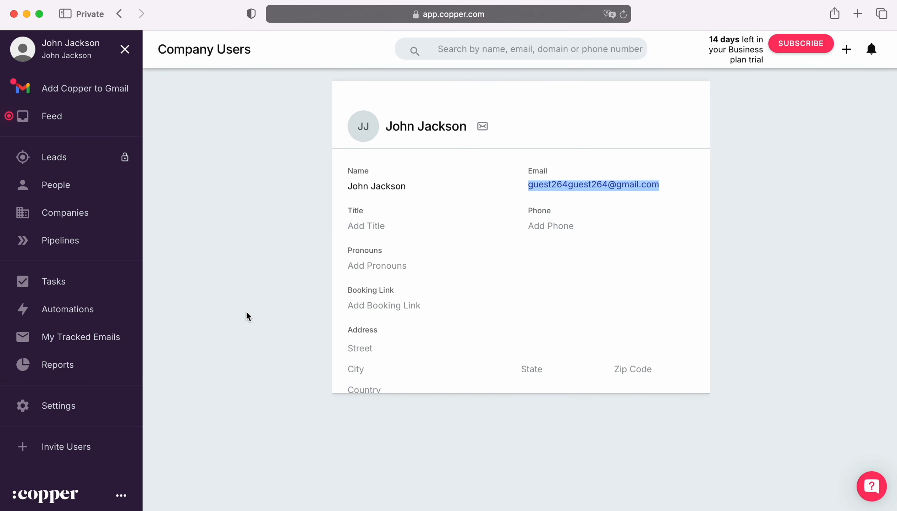
Generate a new API key in Copper's Integrations > API Keys settings and copy it
{"action": "left_click", "coordinate": [63, 406]}
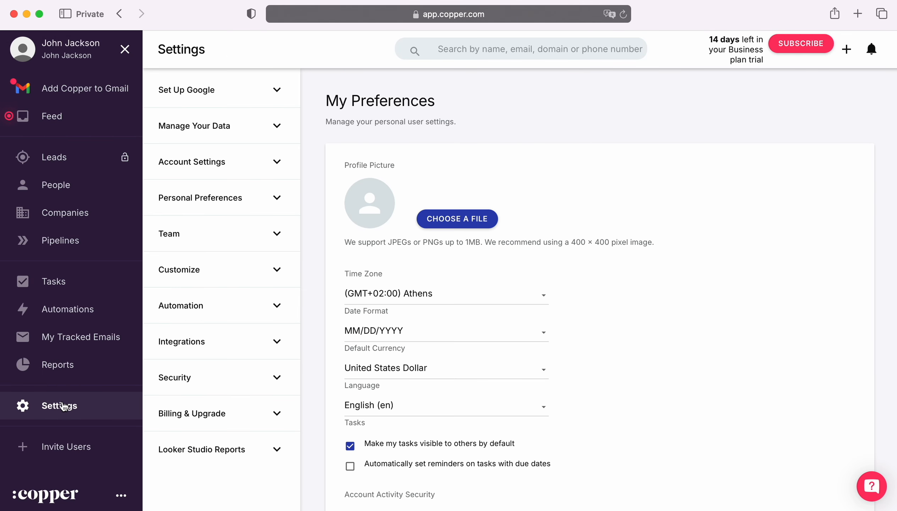
{"action": "left_click", "coordinate": [254, 344]}
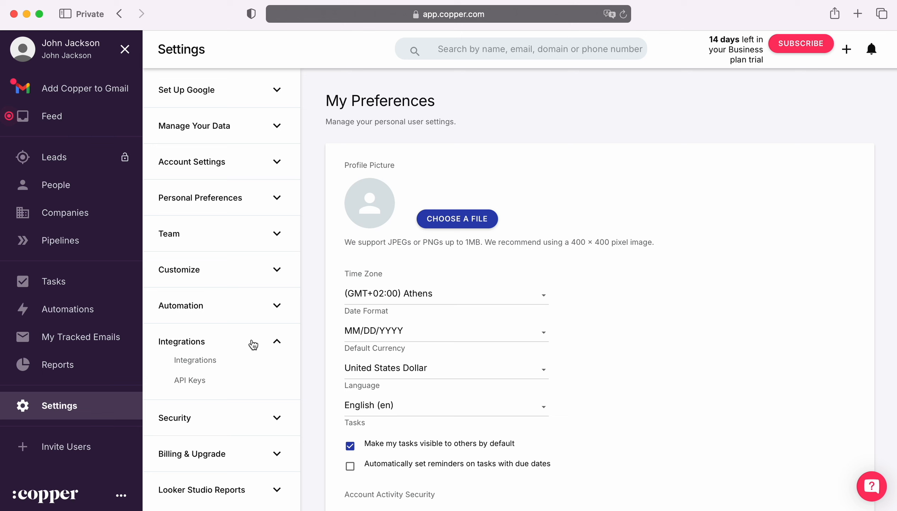
{"action": "left_click", "coordinate": [199, 380]}
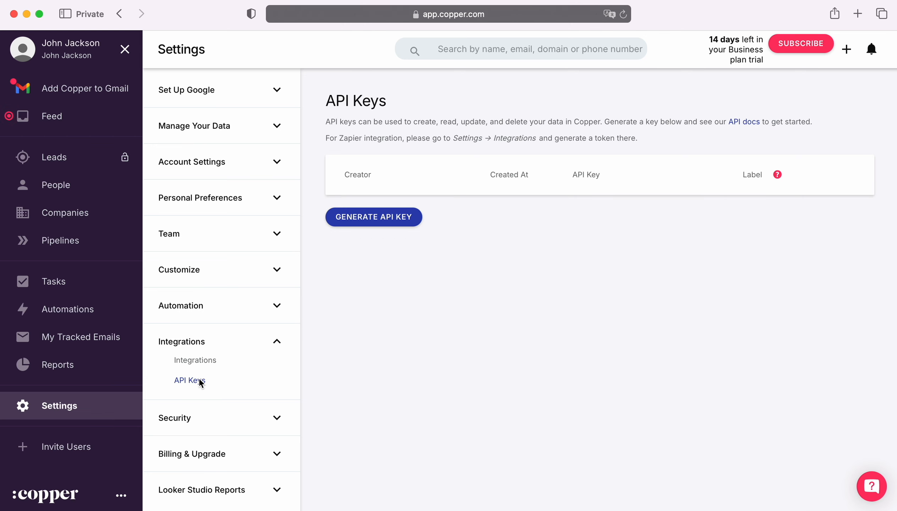
{"action": "left_click", "coordinate": [388, 216]}
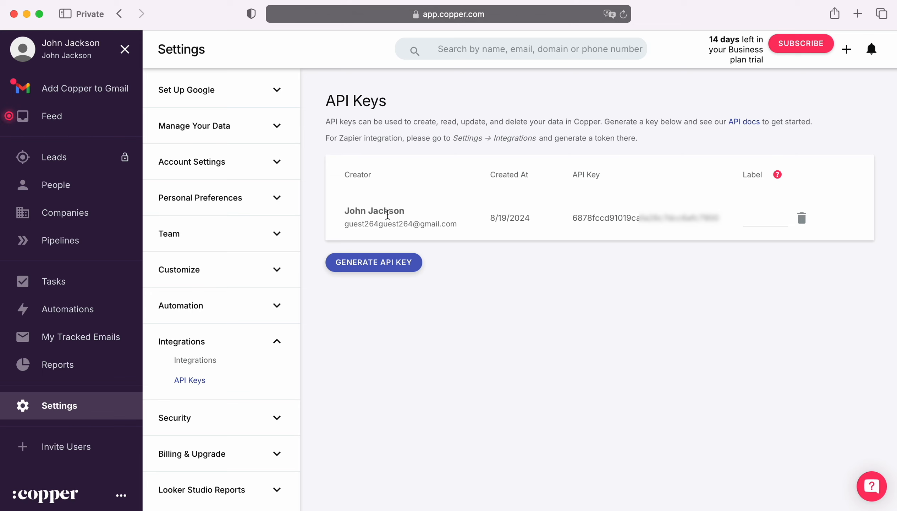
{"action": "left_click_drag", "start_coordinate": [572, 218], "coordinate": [716, 218]}
{"action": "right_click", "coordinate": [709, 222]}
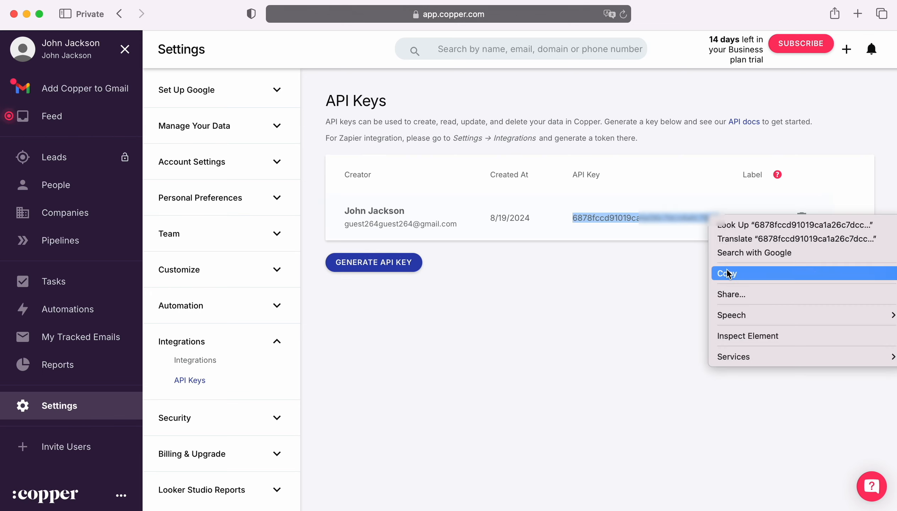
{"action": "left_click", "coordinate": [728, 273]}
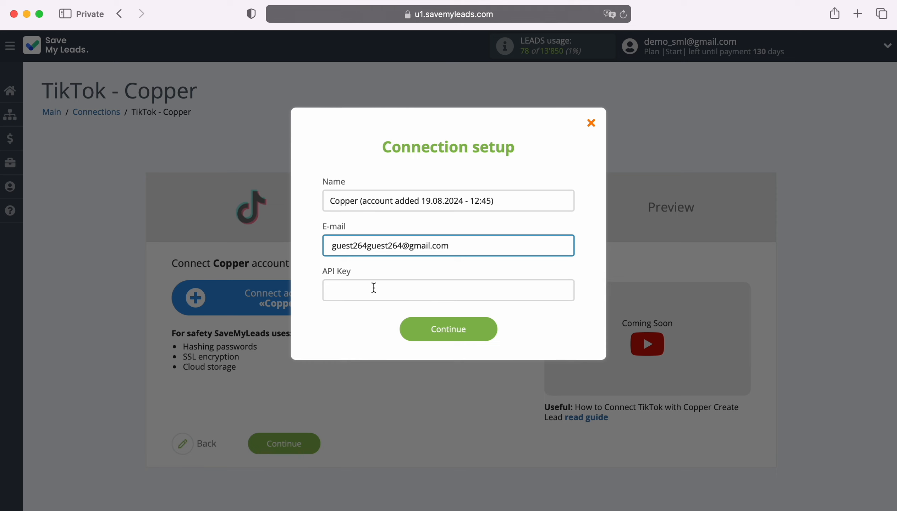
Paste the API key into the Connection setup dialog and save the Copper account
{"action": "right_click", "coordinate": [373, 288]}
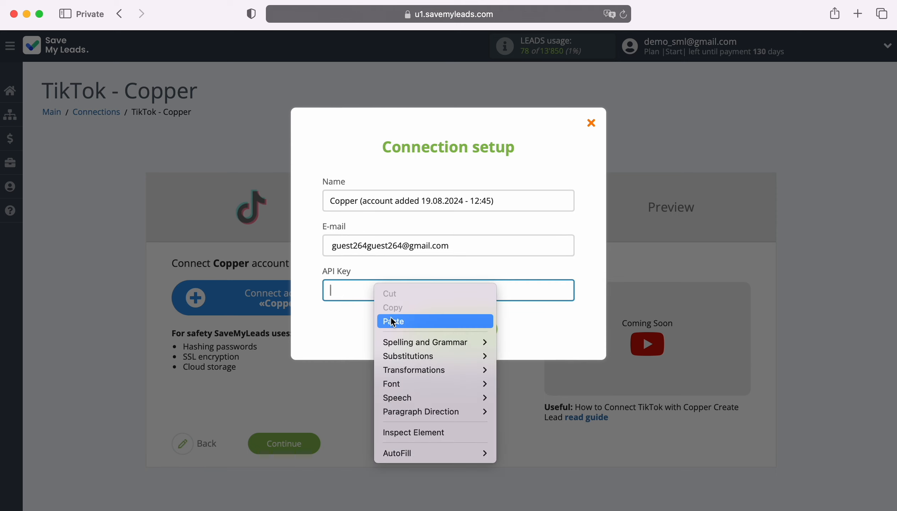
{"action": "left_click", "coordinate": [385, 318]}
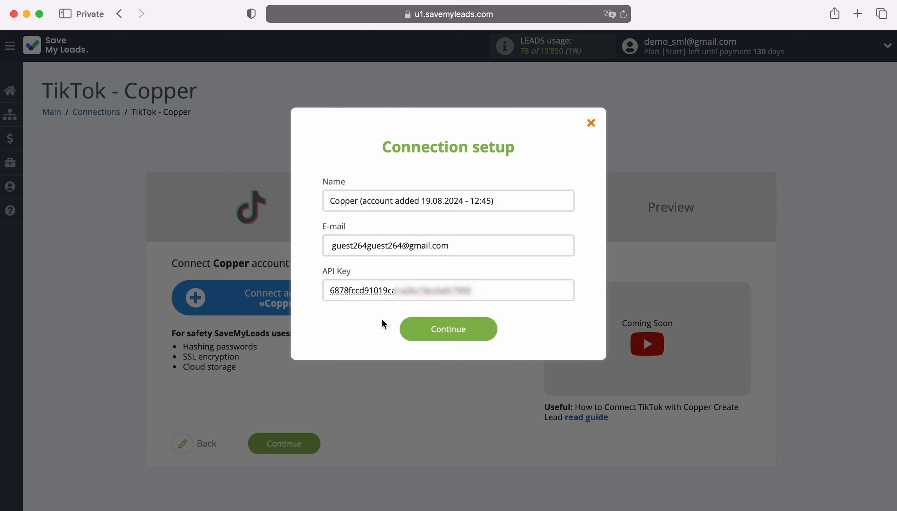
{"action": "left_click", "coordinate": [488, 328]}
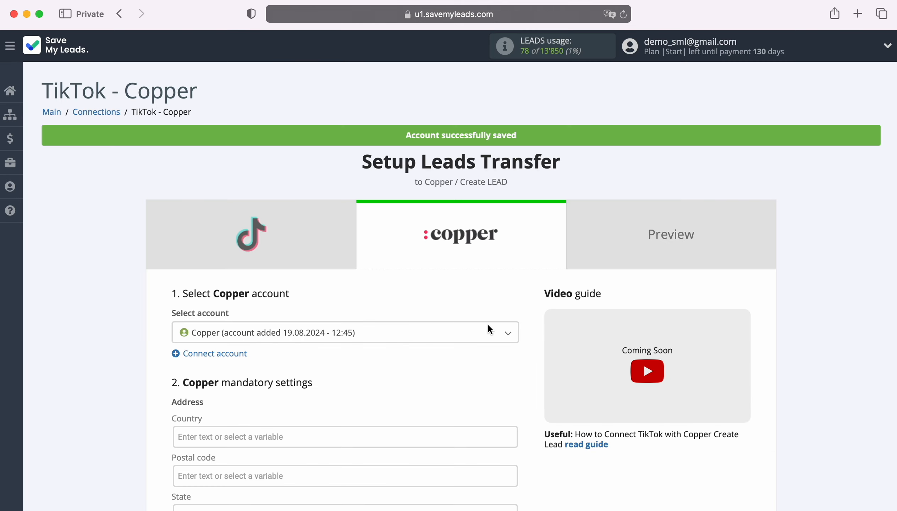
Select the newly added Copper account as the destination account
{"action": "left_click", "coordinate": [369, 336]}
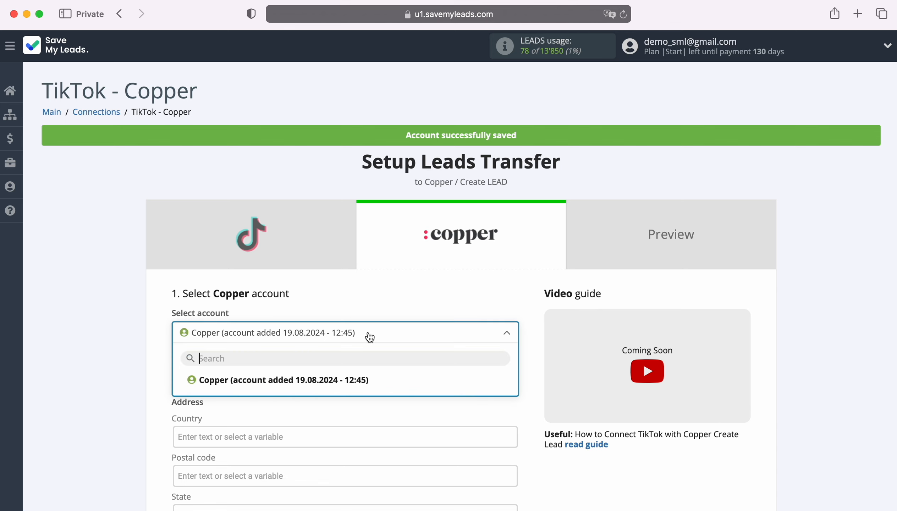
{"action": "left_click", "coordinate": [365, 380]}
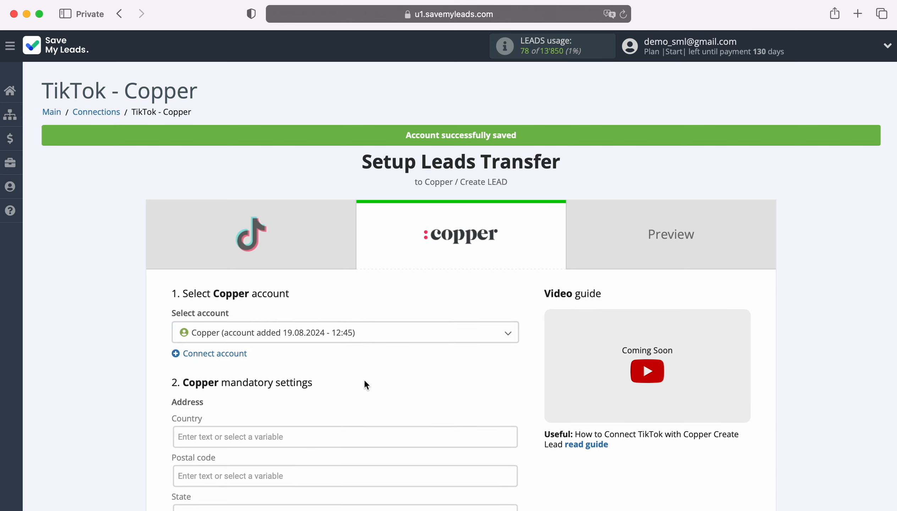
{"action": "scroll", "coordinate": [365, 382], "scroll_direction": "down", "scroll_amount": 3}
{"action": "scroll", "coordinate": [365, 385], "scroll_direction": "down", "scroll_amount": 5}
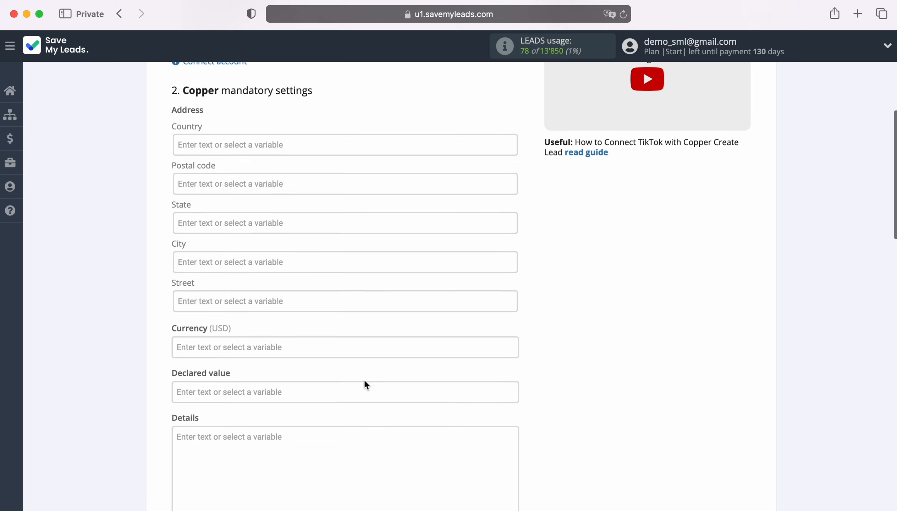
{"action": "scroll", "coordinate": [364, 380], "scroll_direction": "down", "scroll_amount": 6}
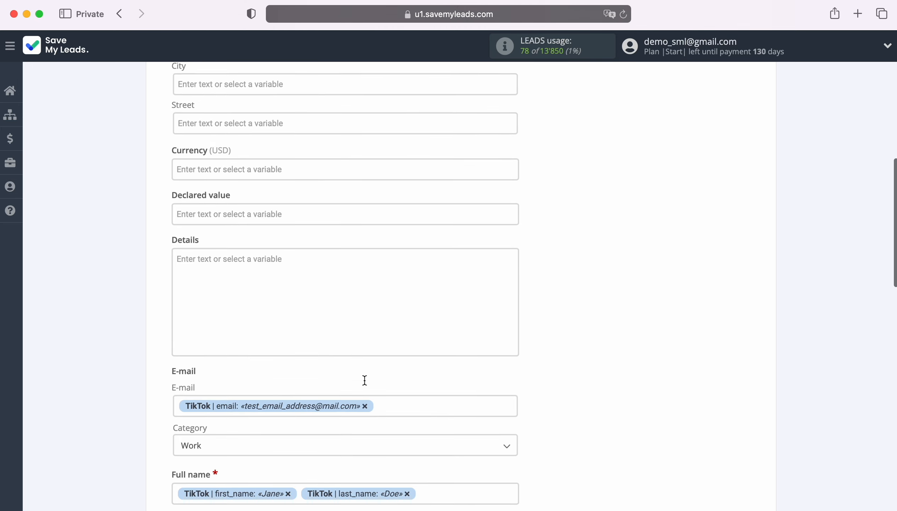
{"action": "scroll", "coordinate": [364, 380], "scroll_direction": "down", "scroll_amount": 4}
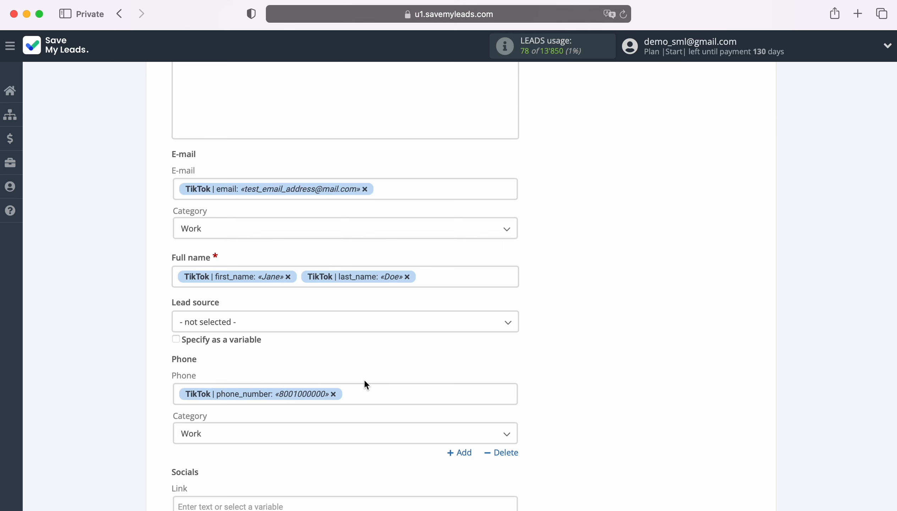
Check the E-mail and Full name fields are mapped to TikTok email and first/last name variables
{"action": "left_click", "coordinate": [392, 188]}
{"action": "scroll", "coordinate": [390, 194], "scroll_direction": "down", "scroll_amount": 2}
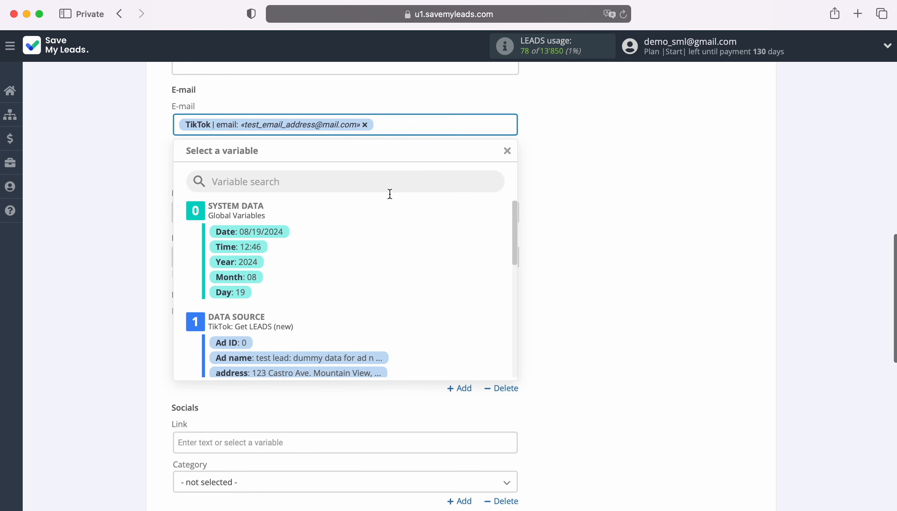
{"action": "scroll", "coordinate": [454, 291], "scroll_direction": "down", "scroll_amount": 5}
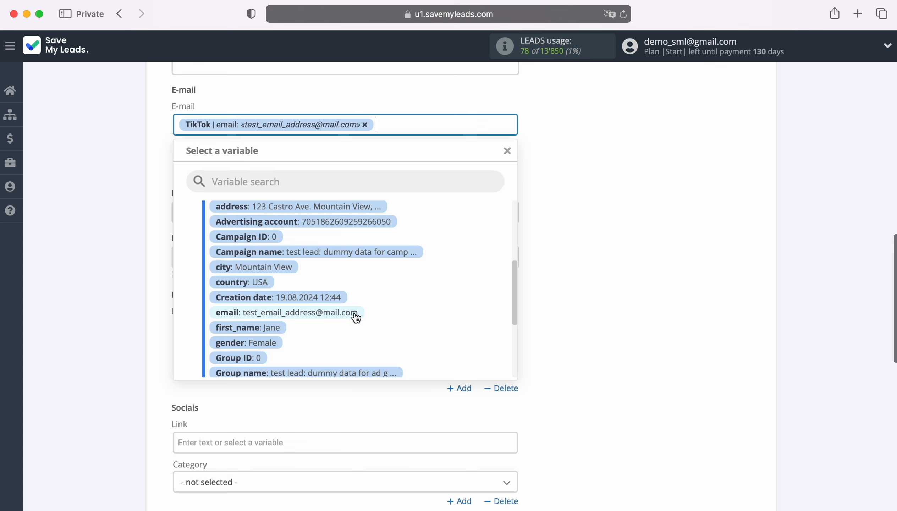
{"action": "left_click", "coordinate": [581, 265]}
{"action": "left_click", "coordinate": [459, 214]}
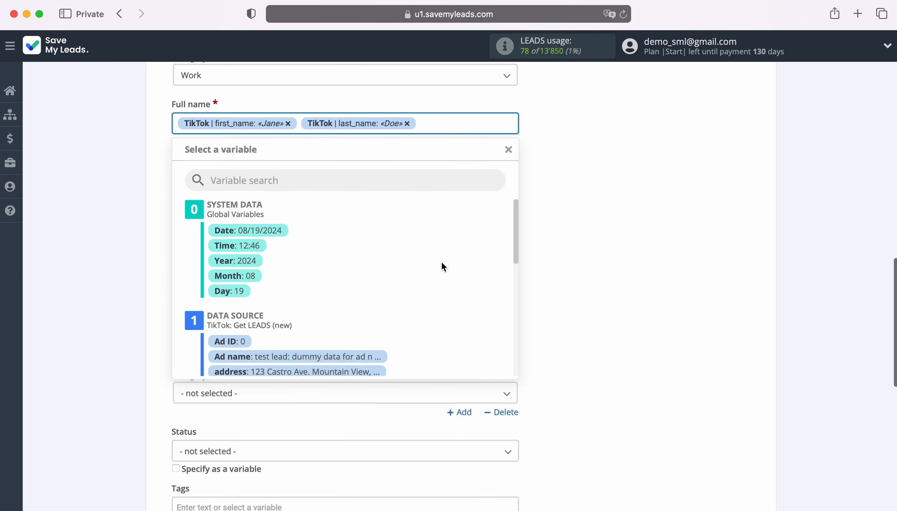
{"action": "scroll", "coordinate": [435, 300], "scroll_direction": "down", "scroll_amount": 5}
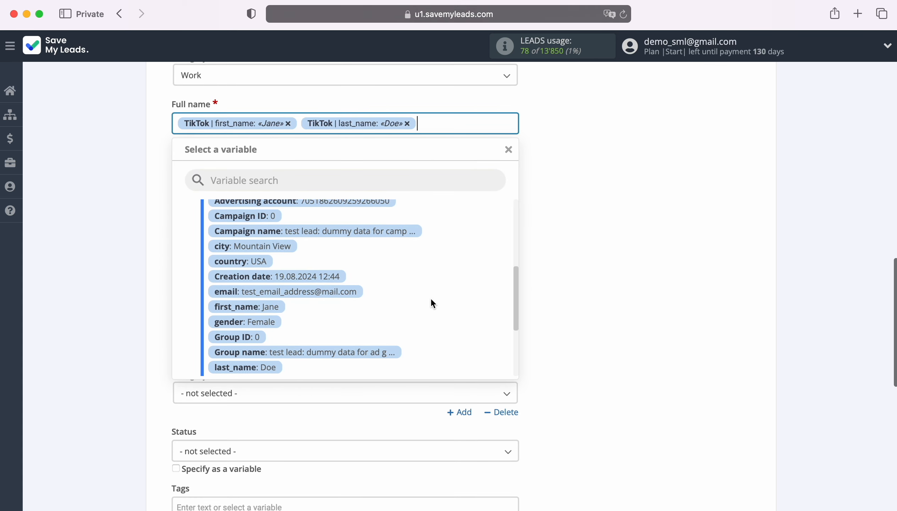
{"action": "scroll", "coordinate": [433, 303], "scroll_direction": "down", "scroll_amount": 2}
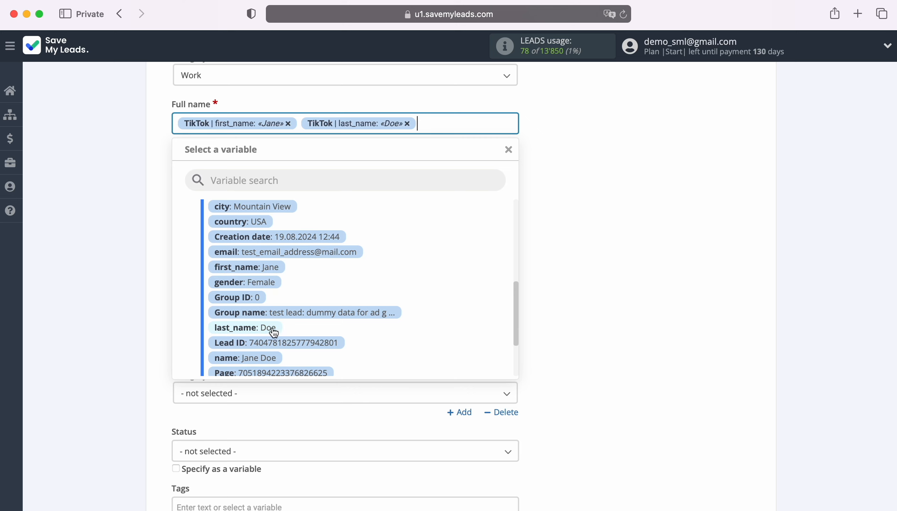
{"action": "left_click", "coordinate": [561, 296]}
{"action": "scroll", "coordinate": [562, 296], "scroll_direction": "down", "scroll_amount": 3}
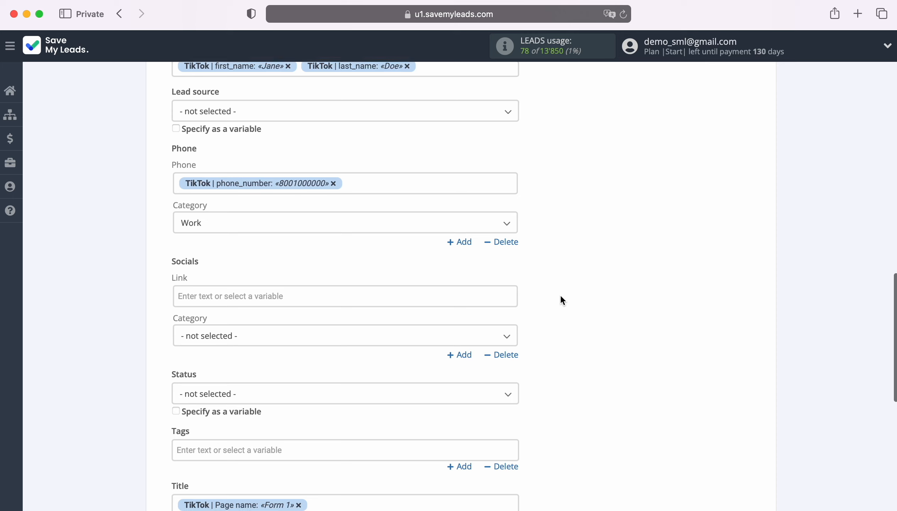
{"action": "scroll", "coordinate": [560, 295], "scroll_direction": "down", "scroll_amount": 4}
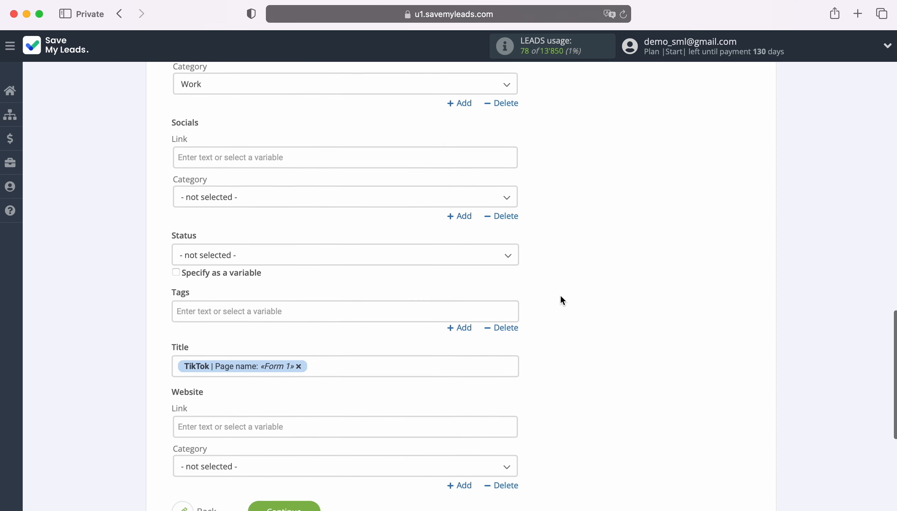
Set lead Status to New and prefix the Title with 'New Lead from Tik-Tok'
{"action": "left_click", "coordinate": [265, 241]}
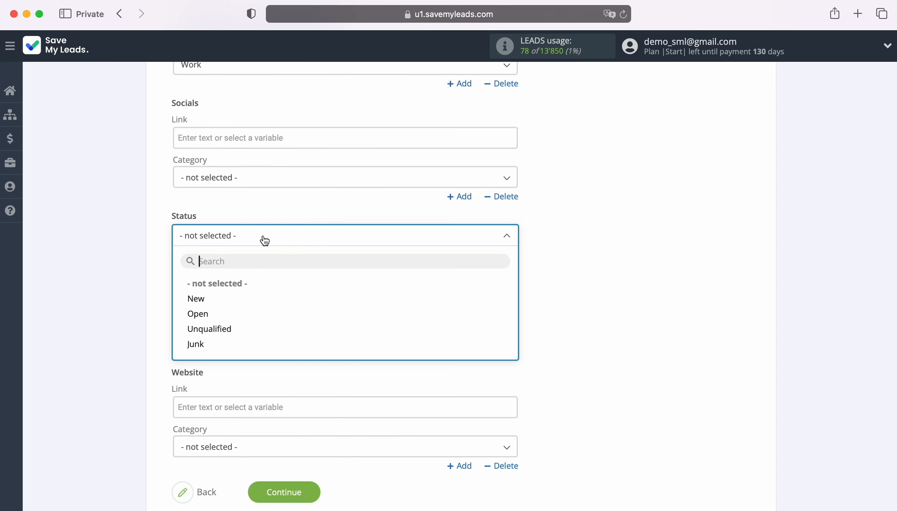
{"action": "left_click", "coordinate": [198, 301]}
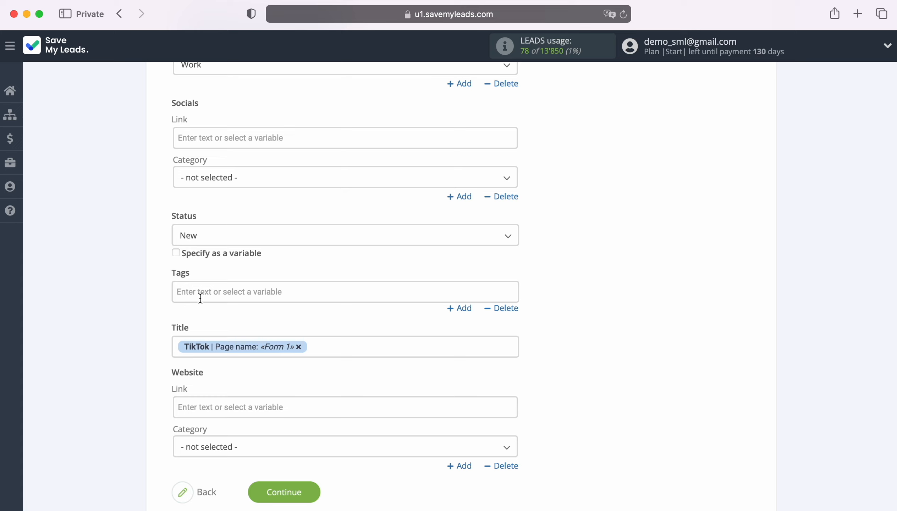
{"action": "left_click", "coordinate": [176, 341]}
{"action": "type", "text": "New L"}
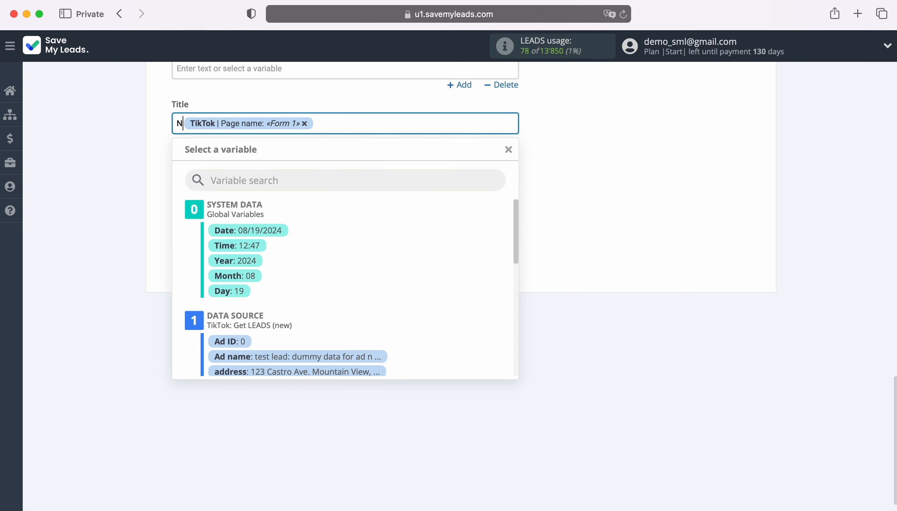
{"action": "type", "text": "ead from Tik-"}
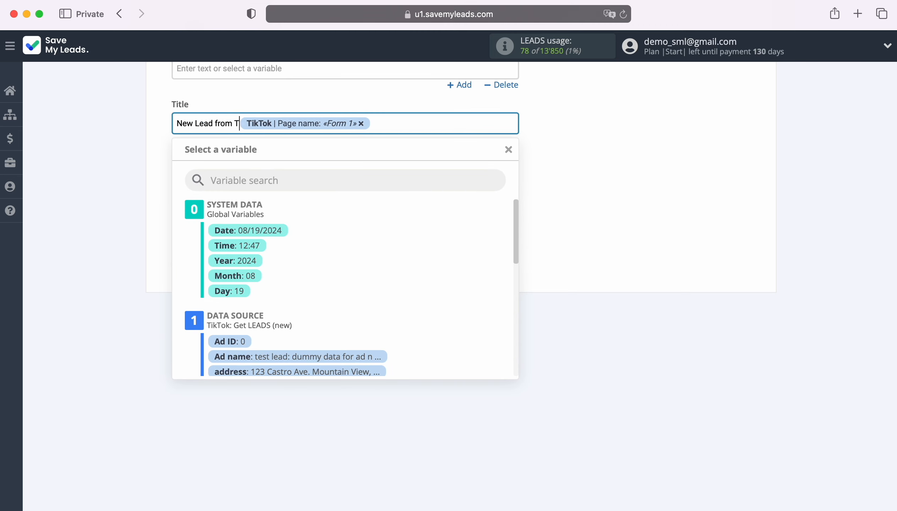
{"action": "type", "text": "Tok"}
{"action": "left_click", "coordinate": [90, 267]}
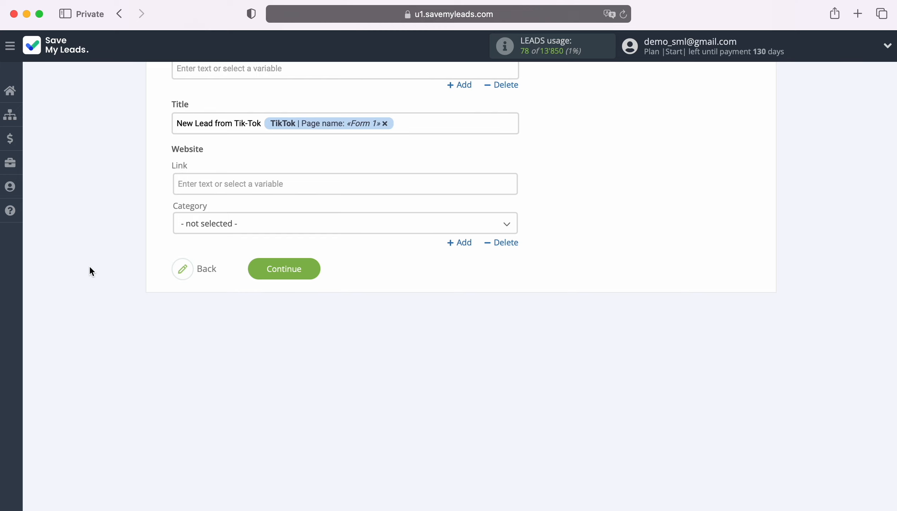
{"action": "left_click", "coordinate": [300, 277]}
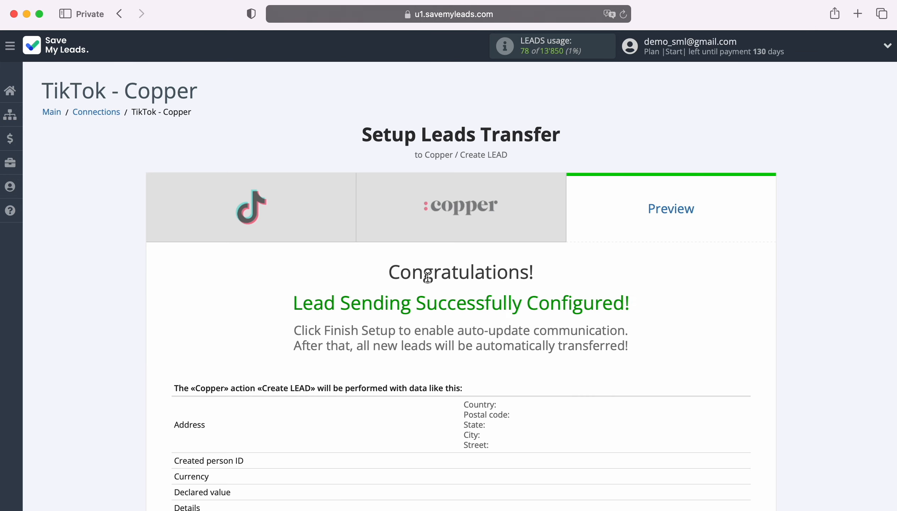
Send the sample TikTok lead from the Preview page to Copper as test data
{"action": "scroll", "coordinate": [848, 265], "scroll_direction": "down", "scroll_amount": 10}
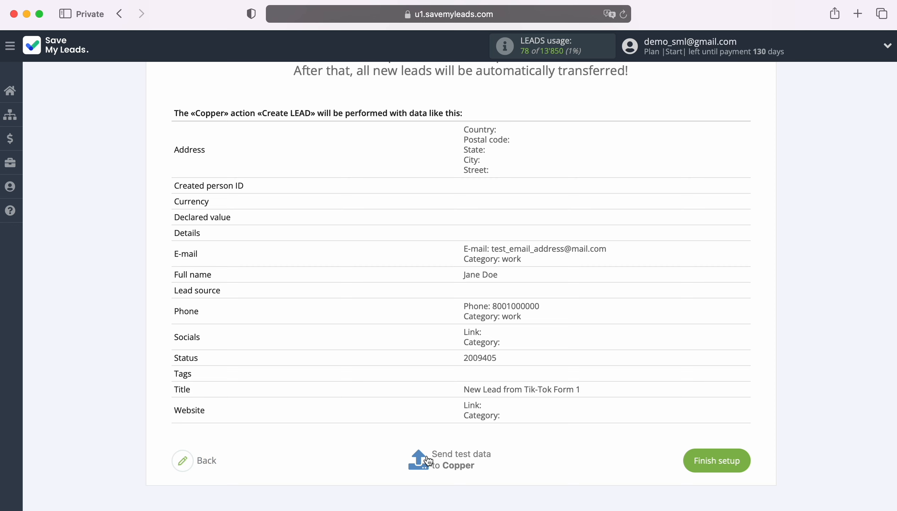
{"action": "left_click", "coordinate": [463, 459]}
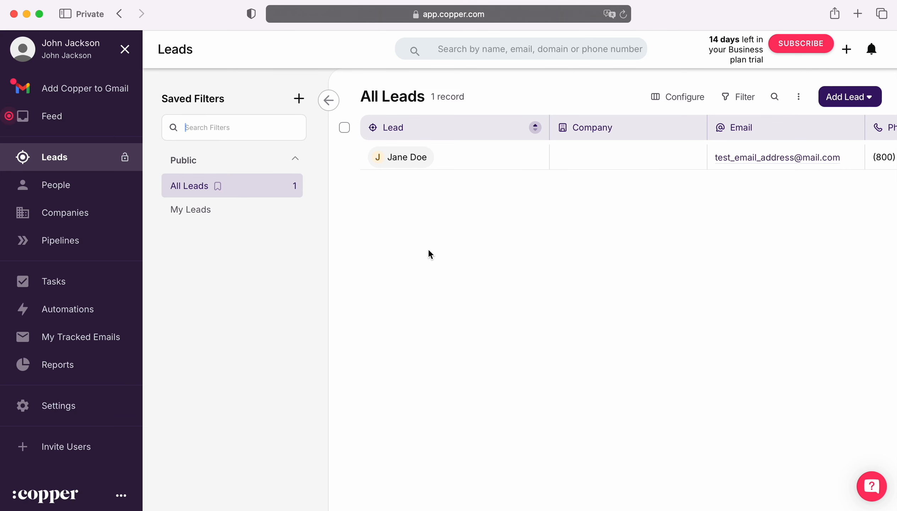
Open the test lead in Copper's All Leads and verify title 'New Lead from Tik-Tok Form 1', status New
{"action": "left_click", "coordinate": [421, 159]}
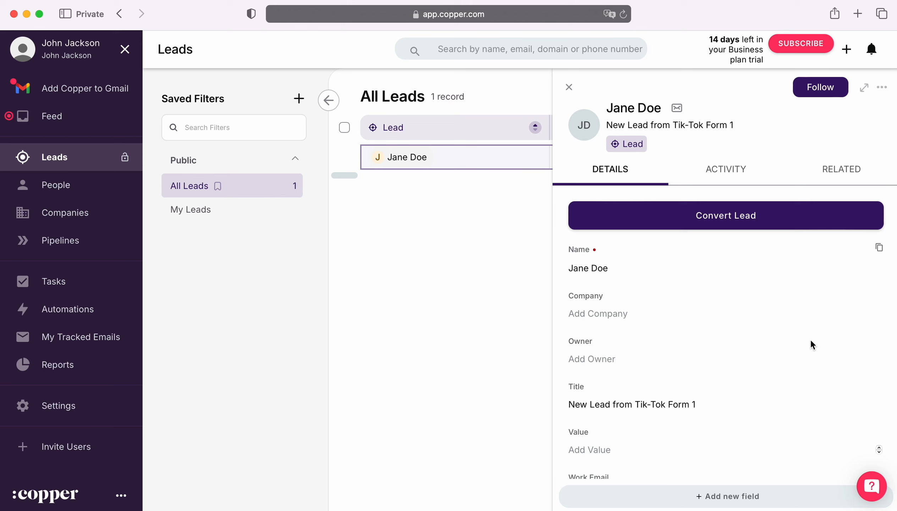
{"action": "scroll", "coordinate": [813, 342], "scroll_direction": "down", "scroll_amount": 7}
{"action": "scroll", "coordinate": [812, 340], "scroll_direction": "down", "scroll_amount": 5}
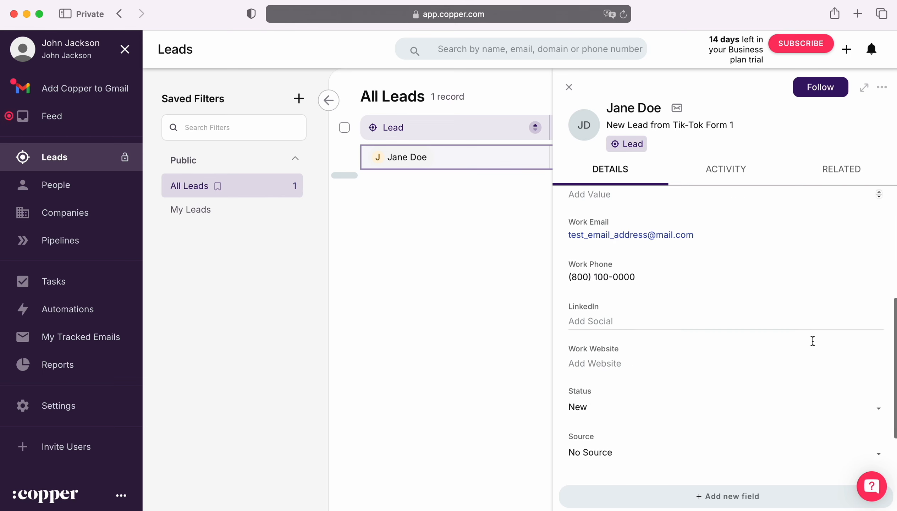
{"action": "scroll", "coordinate": [813, 340], "scroll_direction": "up", "scroll_amount": 15}
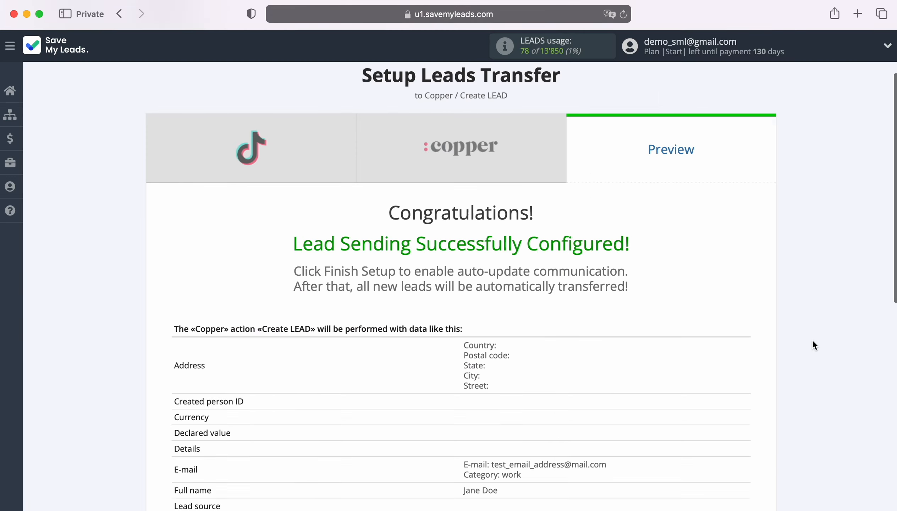
{"action": "scroll", "coordinate": [813, 340], "scroll_direction": "down", "scroll_amount": 6}
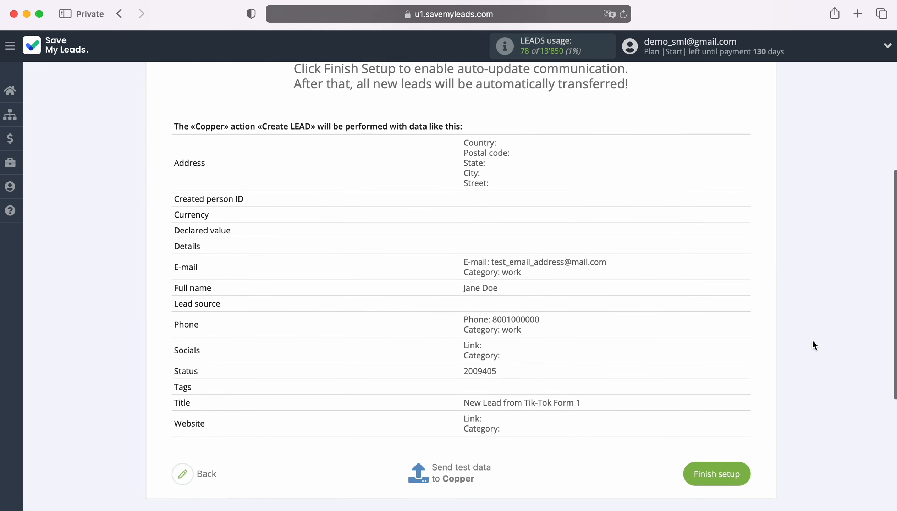
Finish setup with automatic updates on and rename the connection to 'TikTok - Copper New Leads'
{"action": "scroll", "coordinate": [813, 345], "scroll_direction": "down", "scroll_amount": 2}
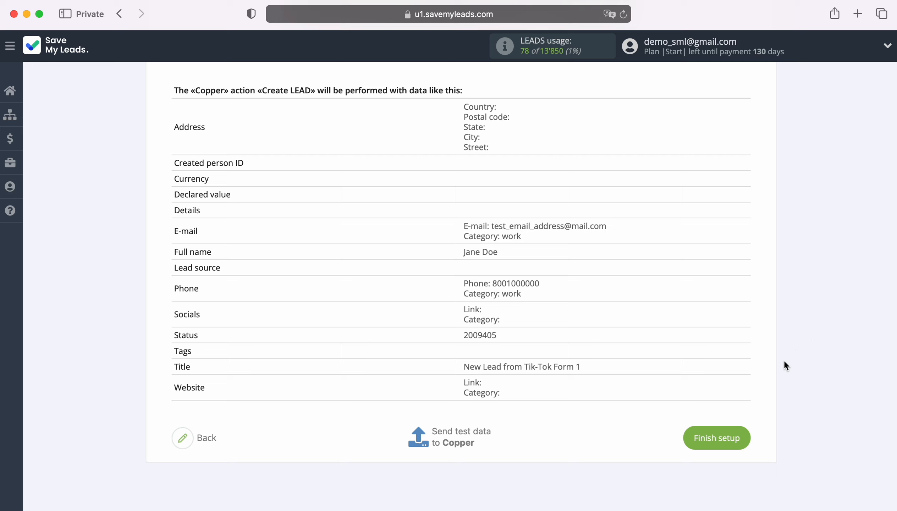
{"action": "left_click", "coordinate": [742, 436]}
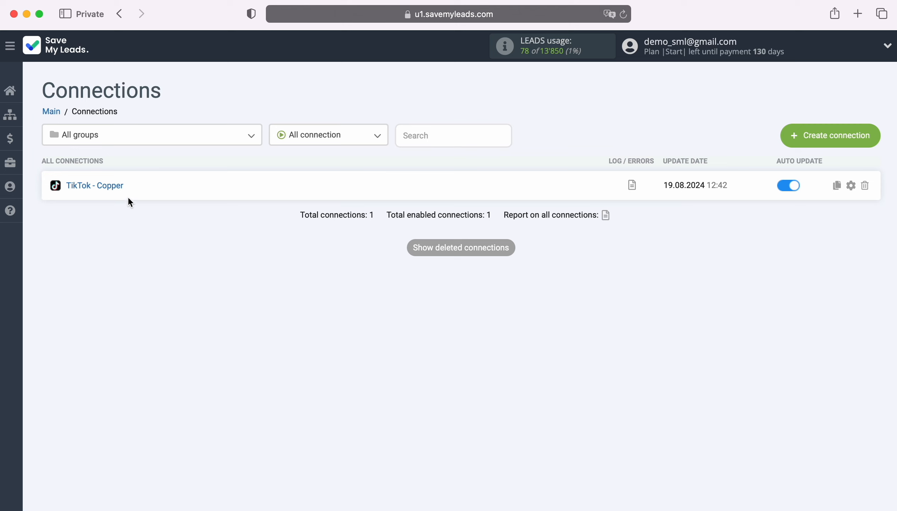
{"action": "left_click", "coordinate": [851, 185]}
{"action": "left_click", "coordinate": [537, 207]}
{"action": "type", "text": "New Leads"}
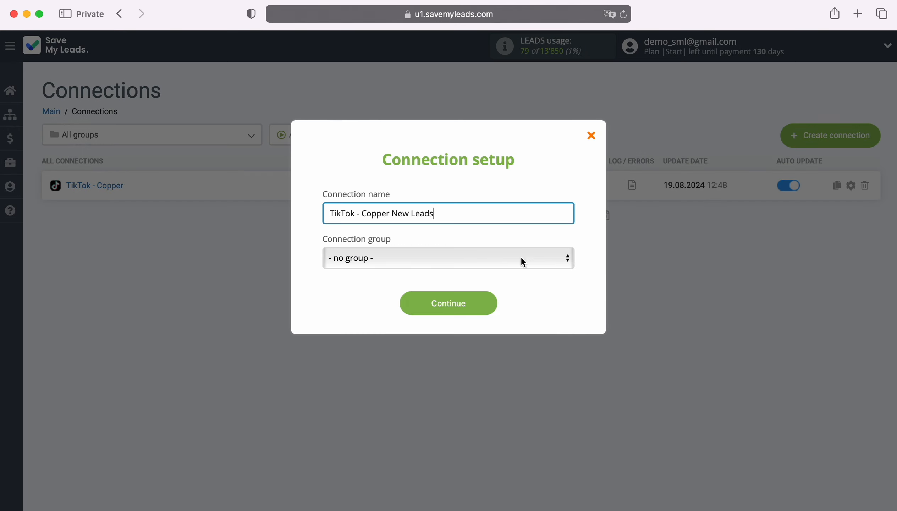
{"action": "left_click", "coordinate": [491, 305]}
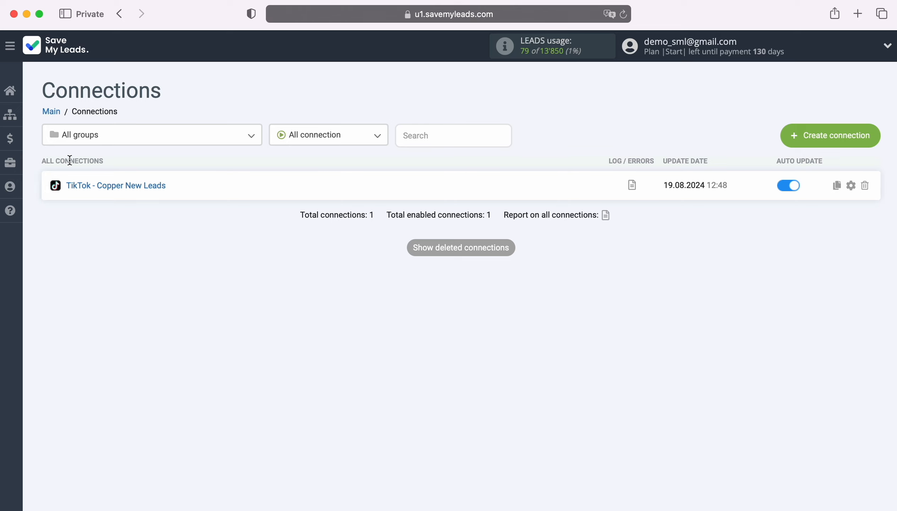